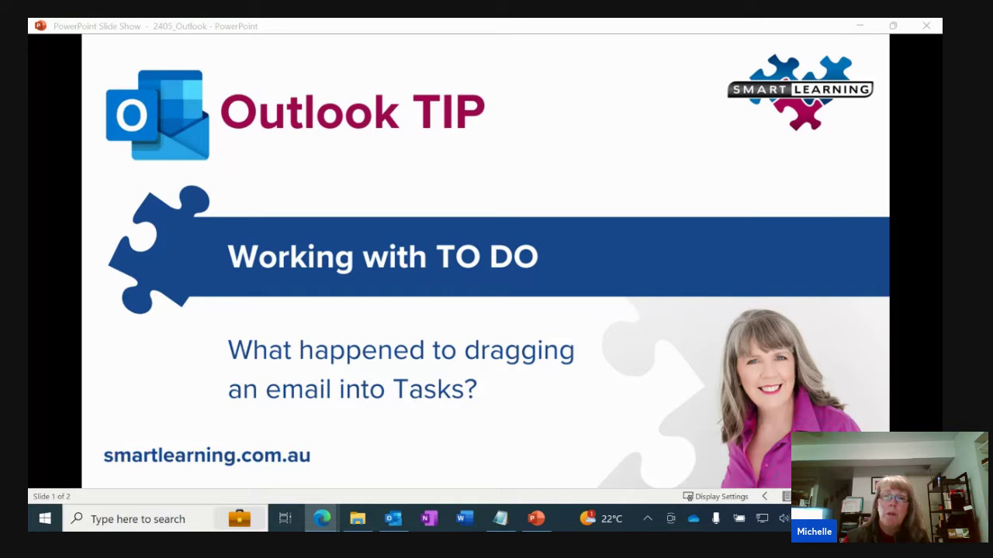
click(395, 520)
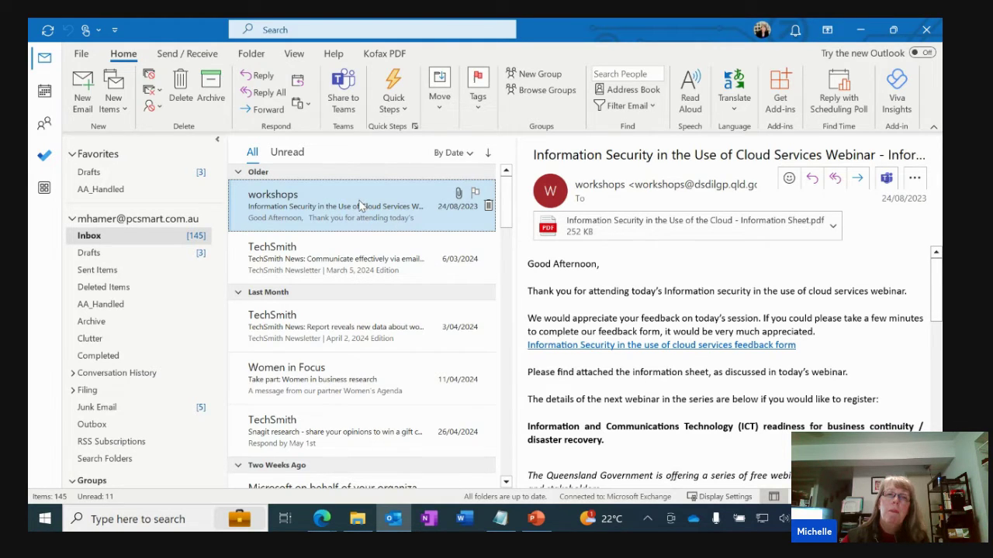
drag(359, 200, 43, 159)
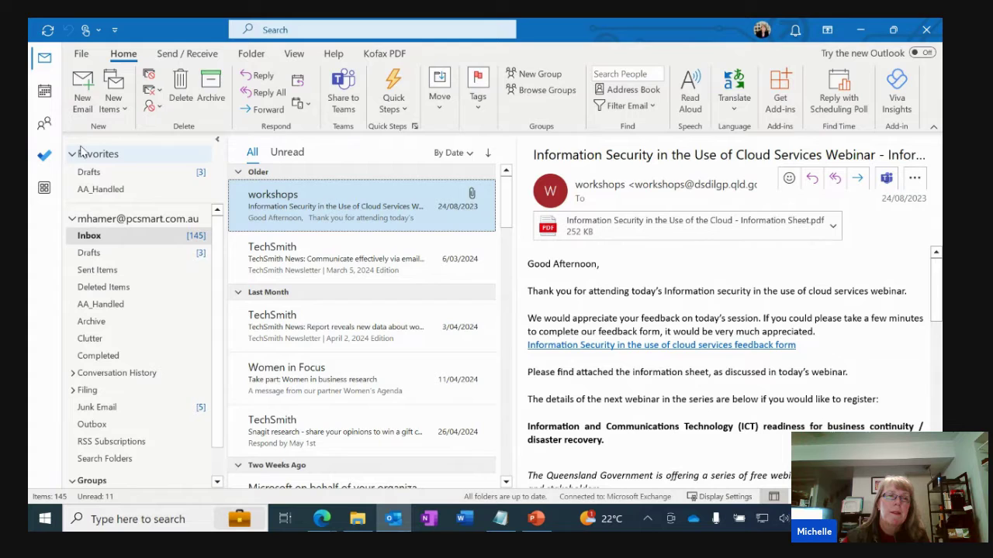
Step: Pin the Tasks app from More Apps to the navigation bar and open its To-Do List
click(45, 190)
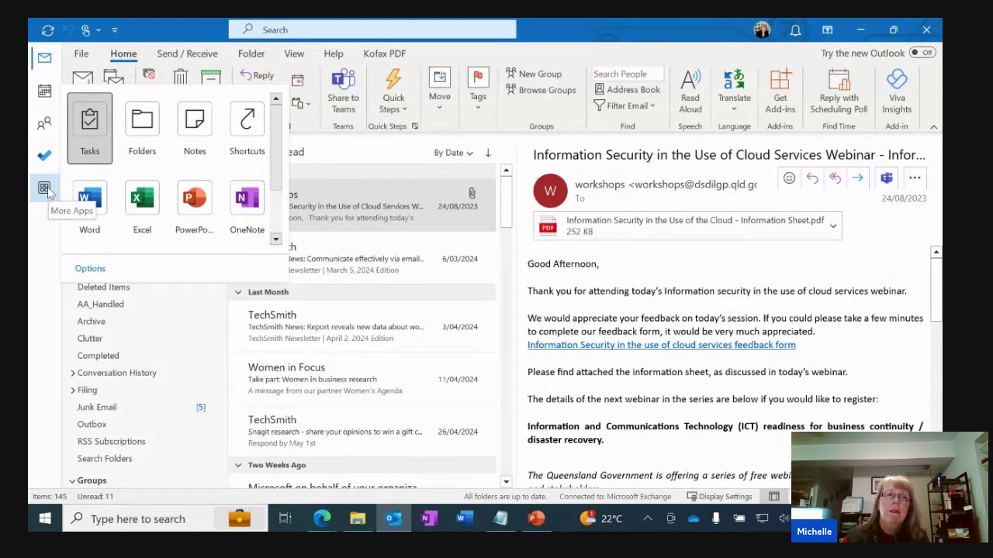
right_click(94, 124)
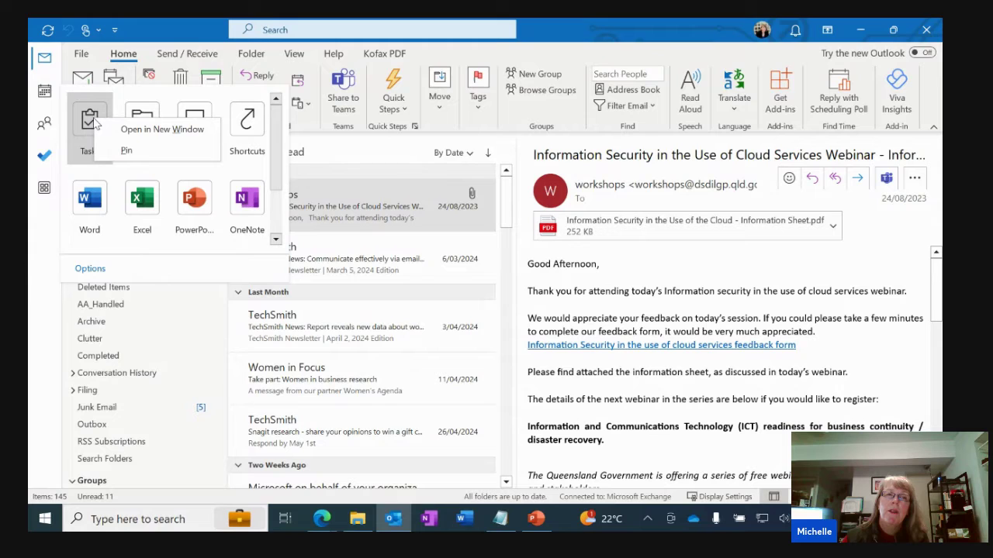
click(140, 152)
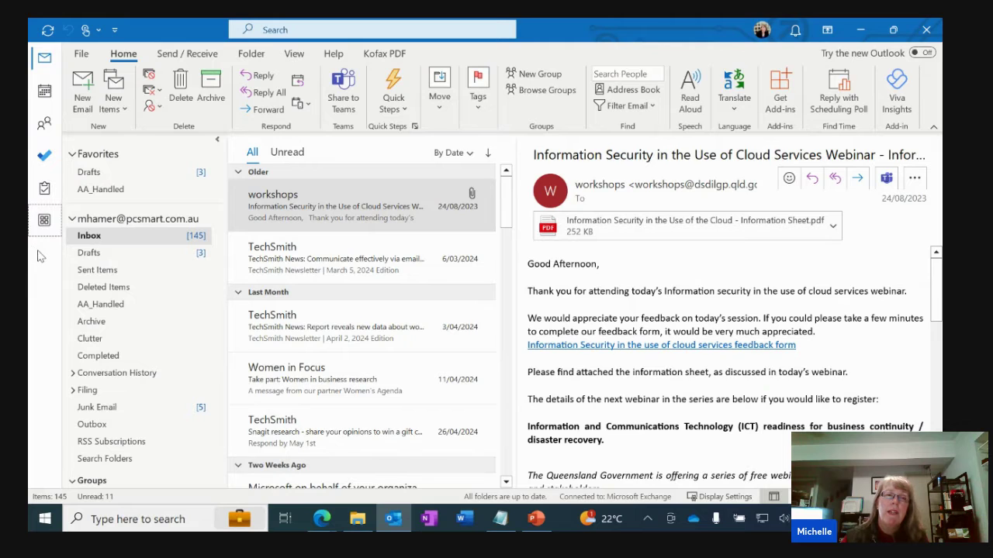
click(44, 189)
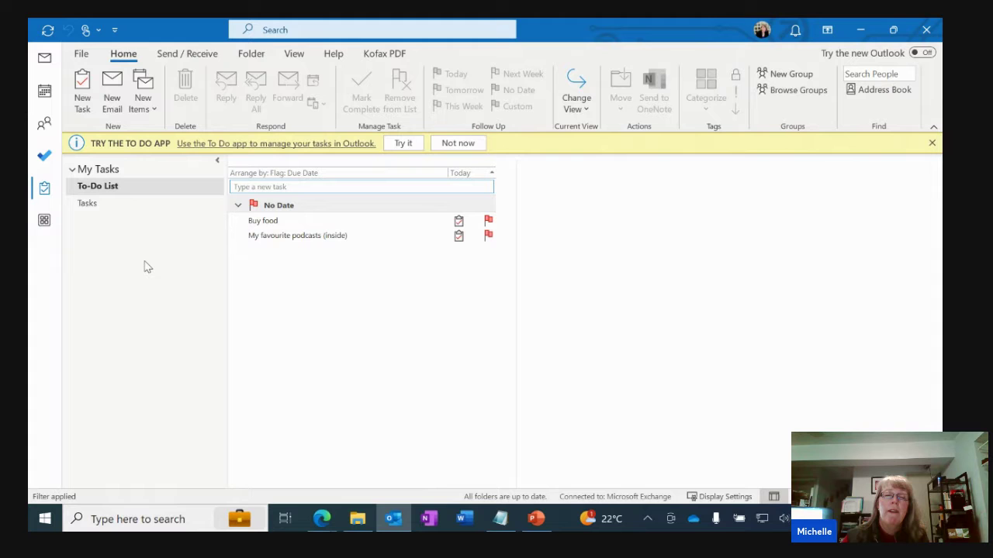
Step: Drag the Information Security webinar email onto the pinned Tasks icon and save the resulting task
click(45, 59)
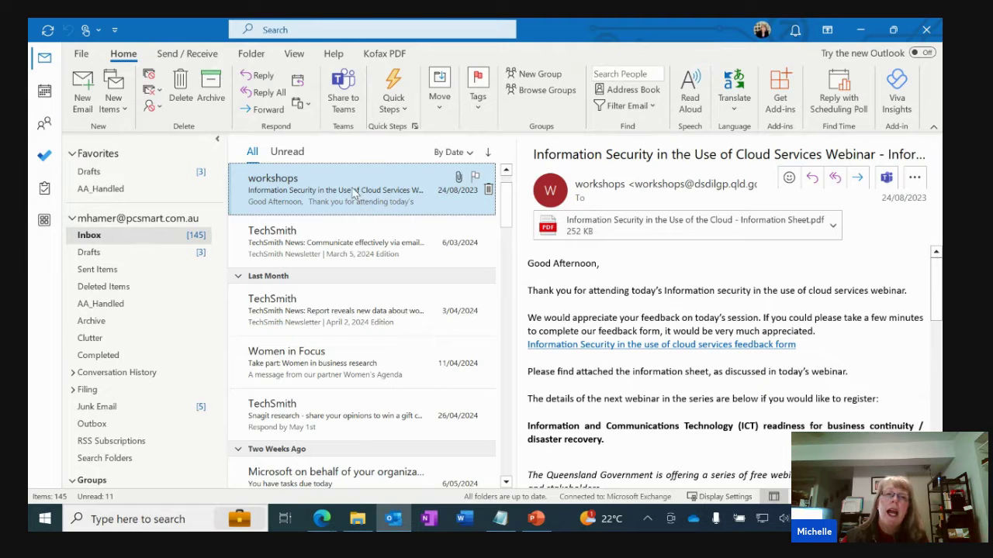
drag(363, 198, 45, 194)
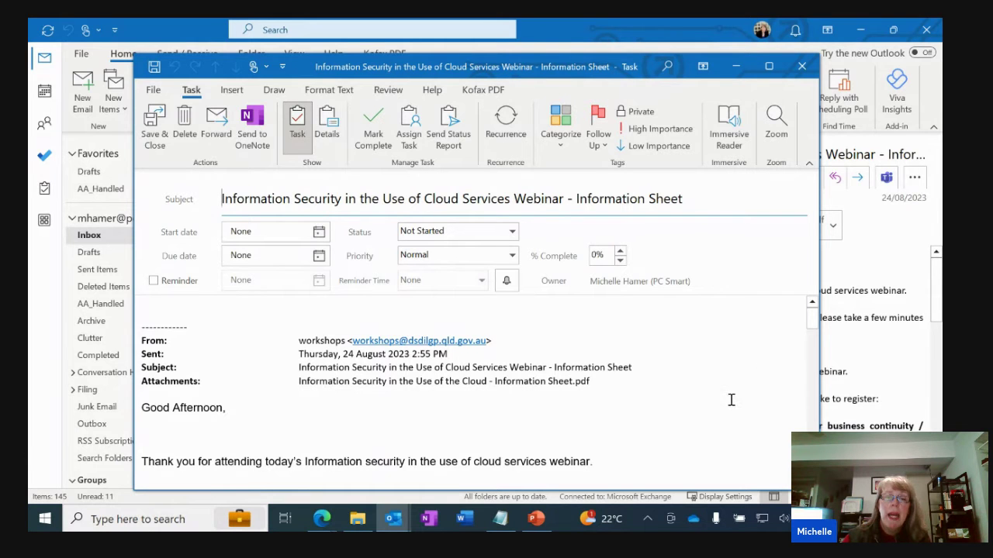
scroll(727, 398, down, 3)
scroll(728, 398, down, 10)
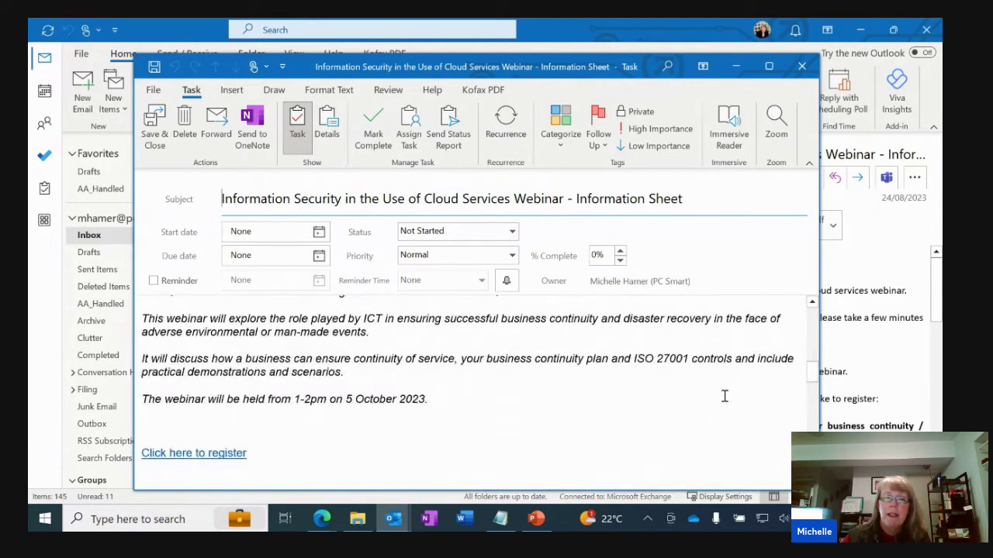
scroll(722, 392, down, 3)
scroll(722, 391, up, 8)
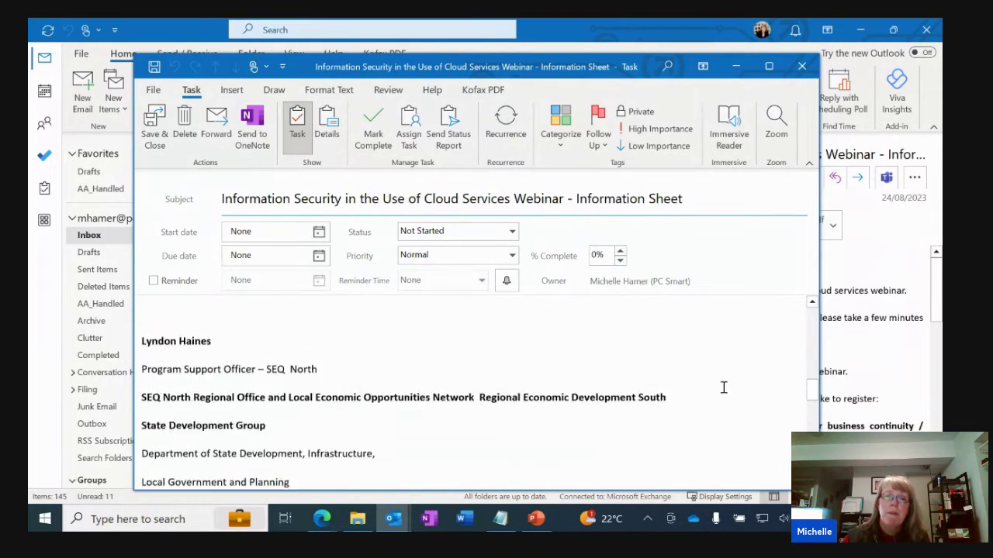
scroll(721, 384, up, 8)
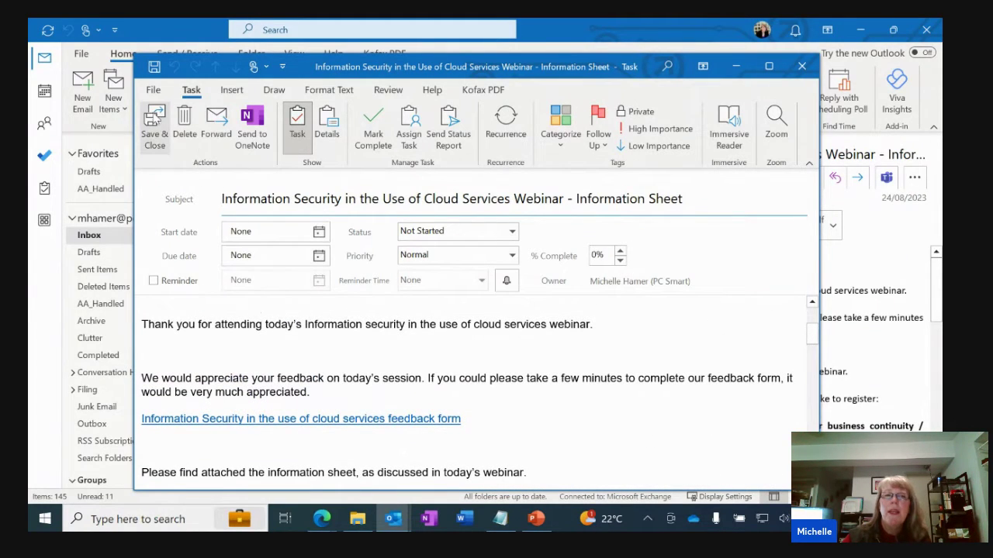
click(153, 118)
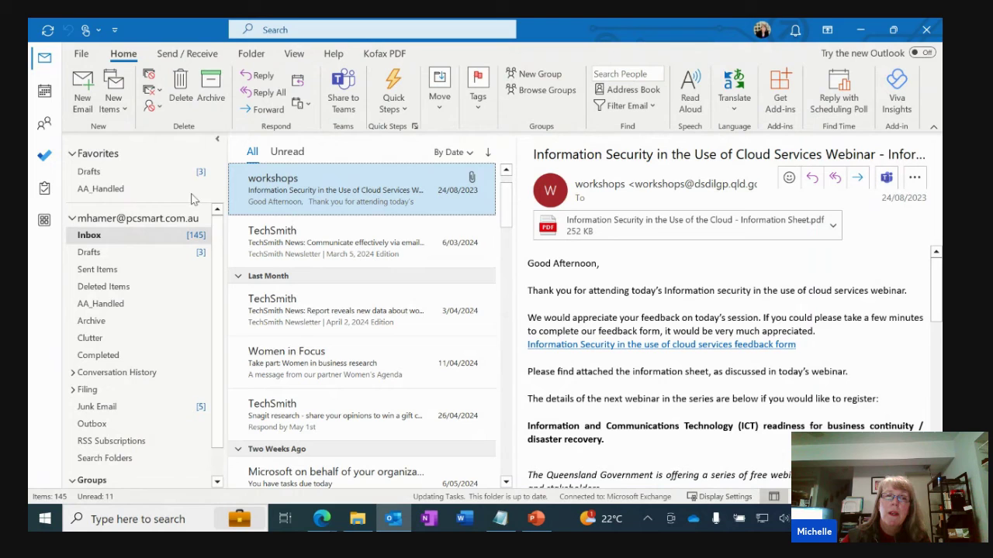
click(44, 190)
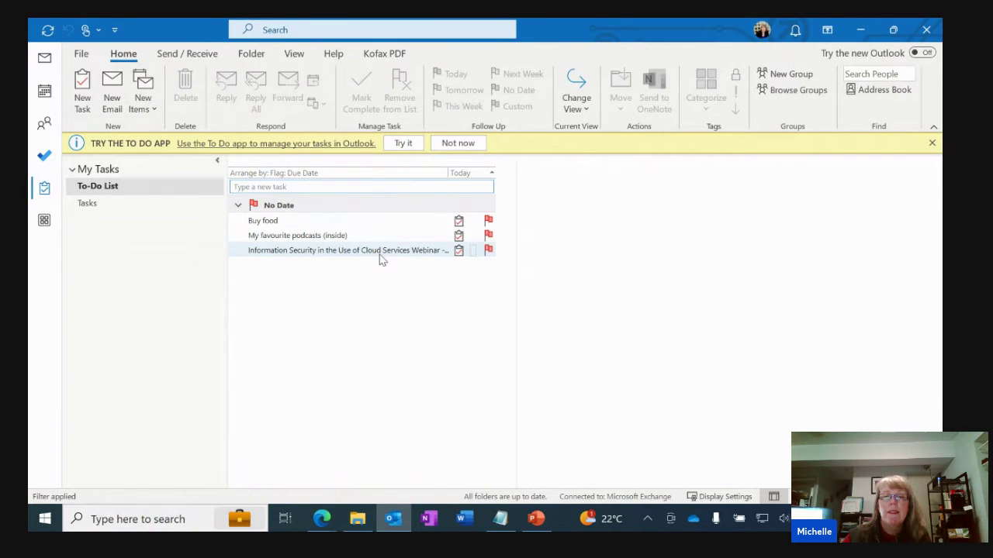
mouse_move(377, 258)
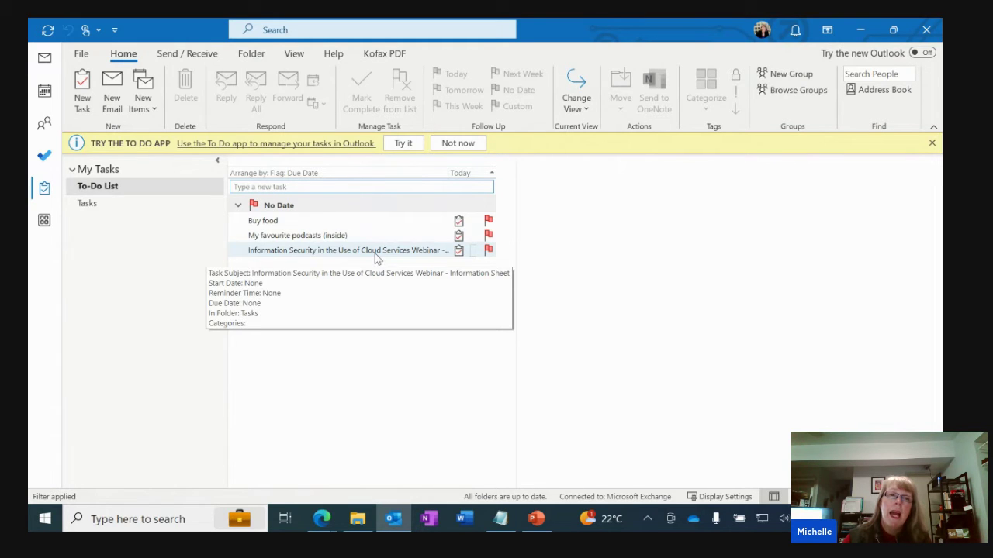
click(44, 156)
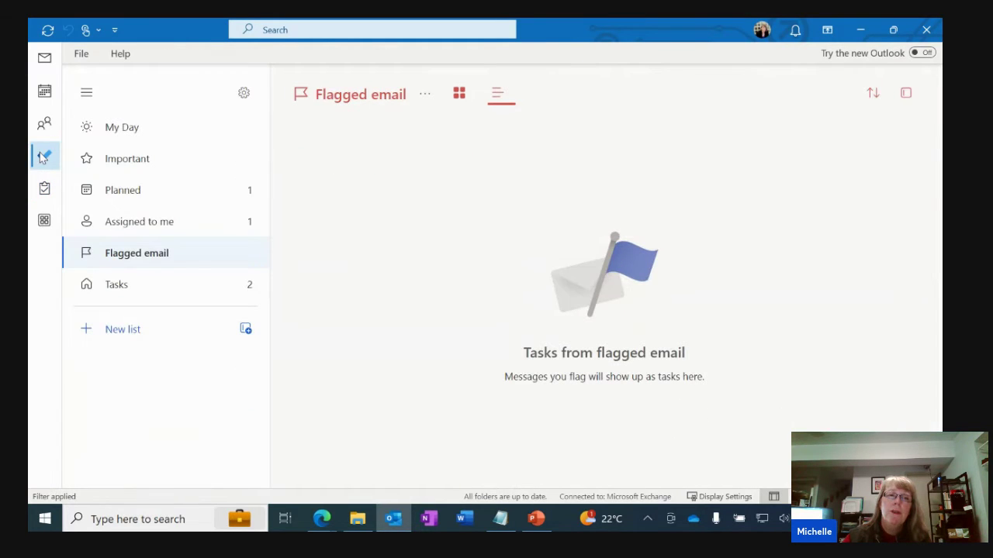
click(145, 286)
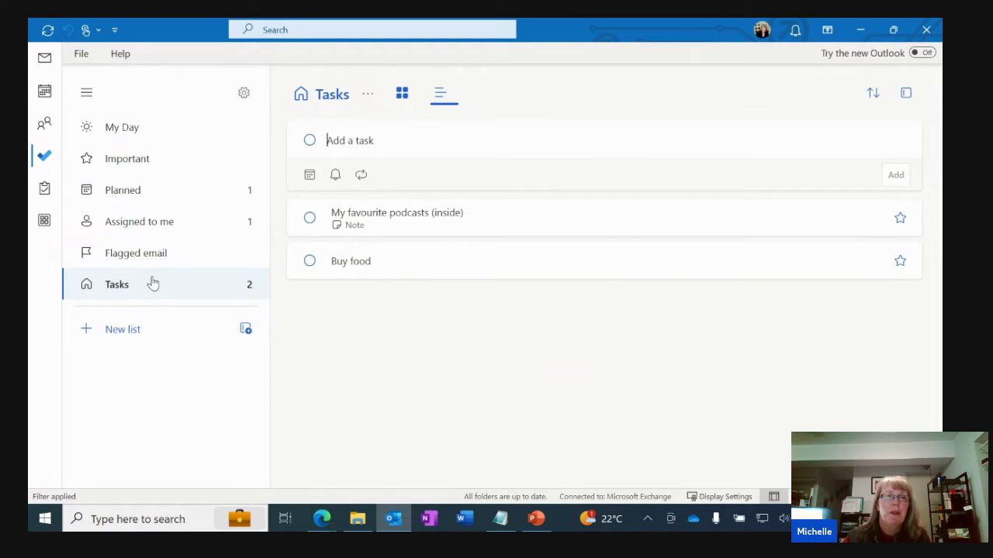
click(45, 58)
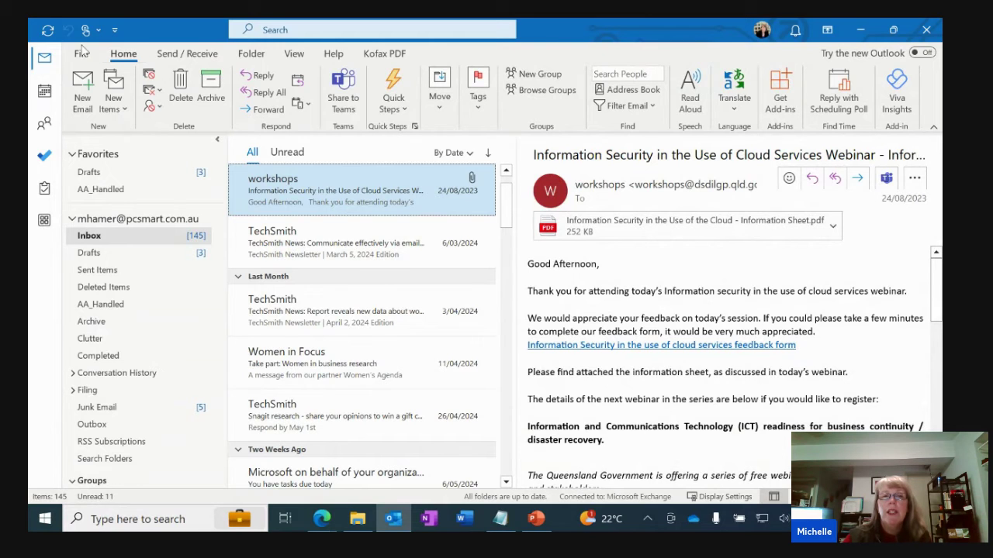
Step: Give the TechSmith News email a Follow Up > No Date flag
click(376, 255)
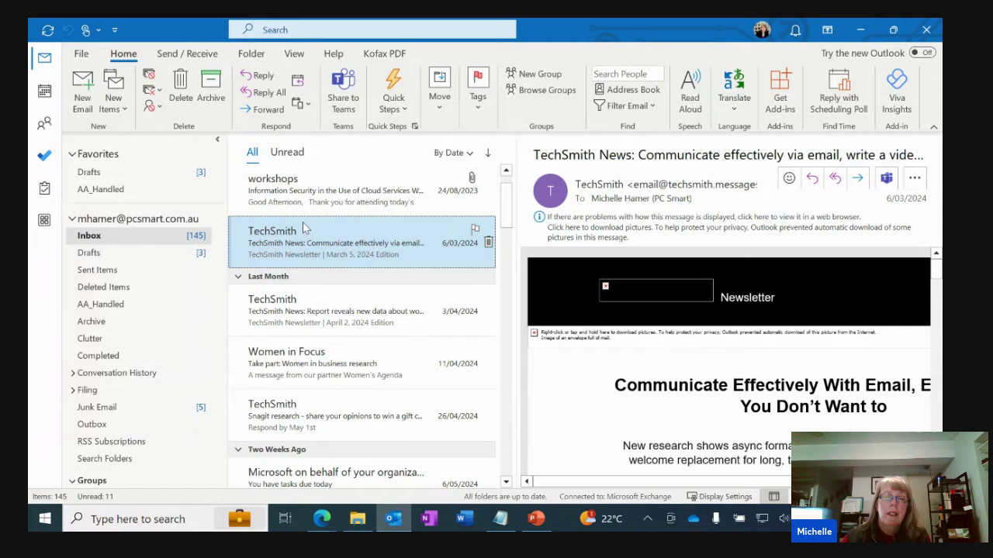
right_click(359, 245)
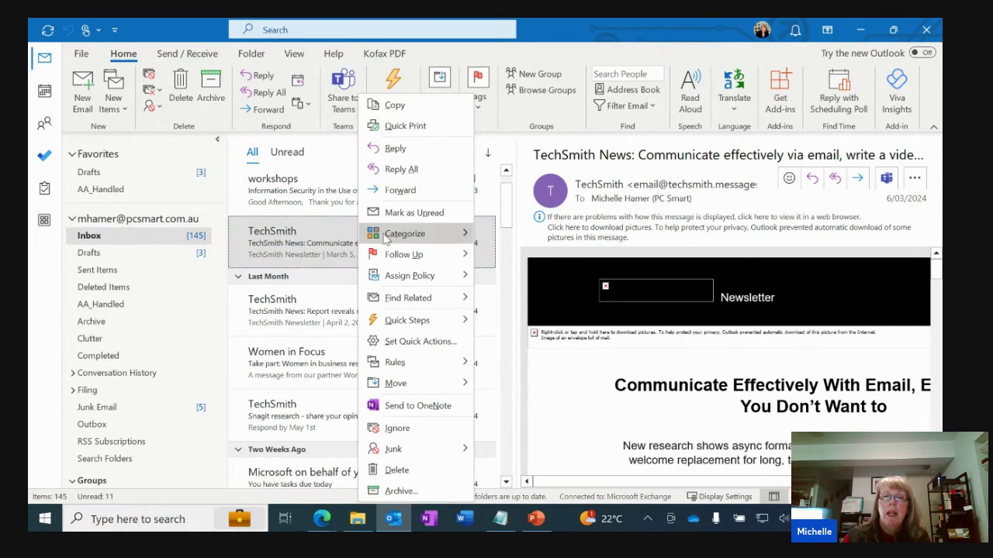
mouse_move(439, 261)
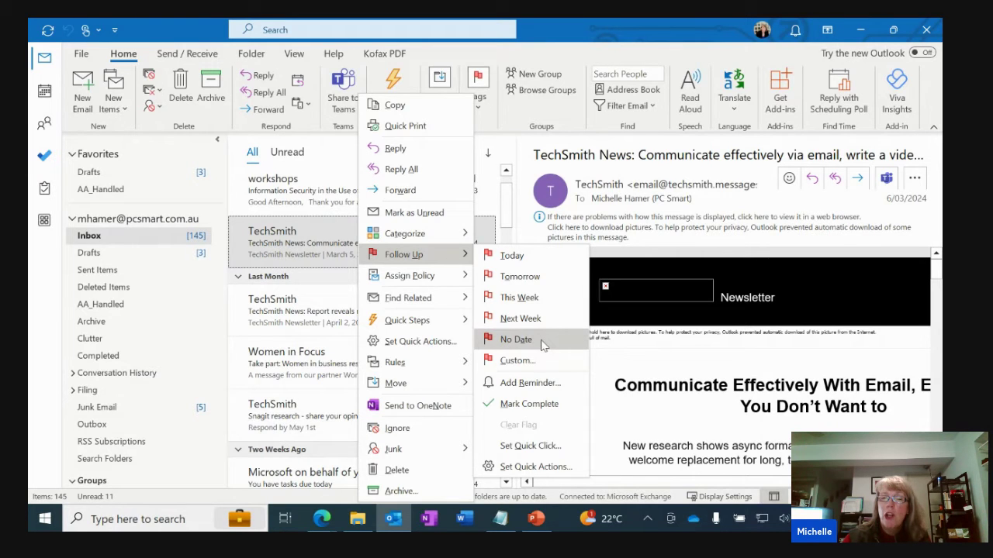
click(516, 339)
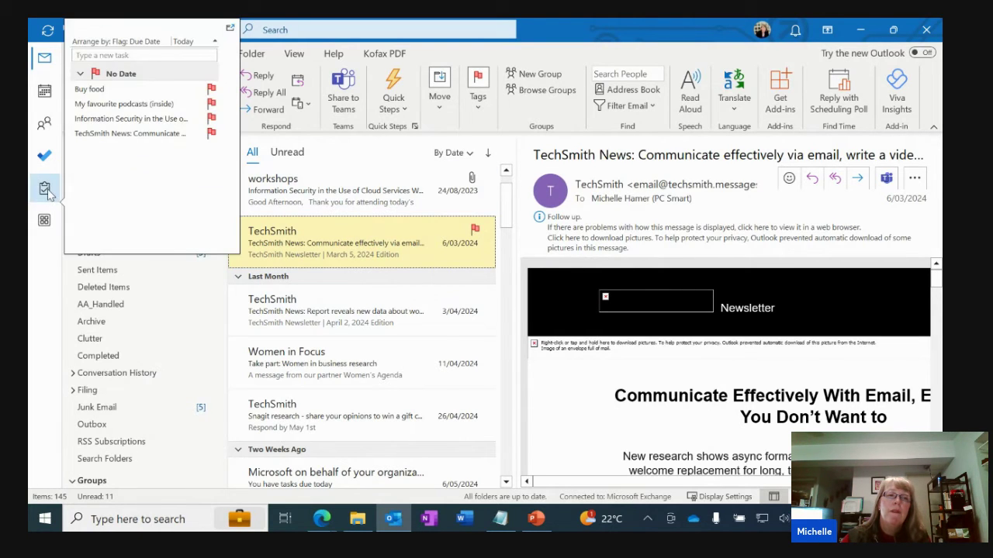
Step: Show the TechSmith News task's details from To Do's Flagged email list
click(45, 156)
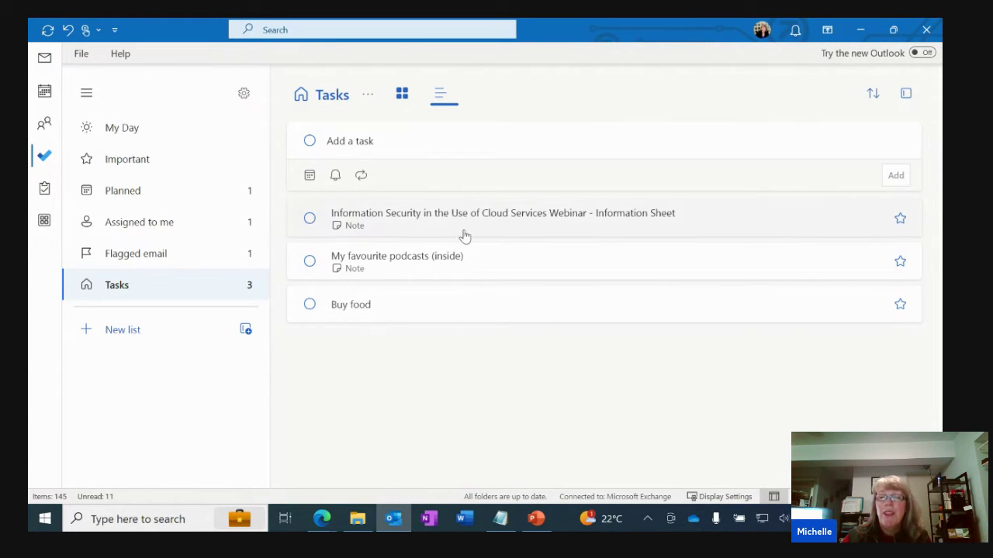
click(125, 259)
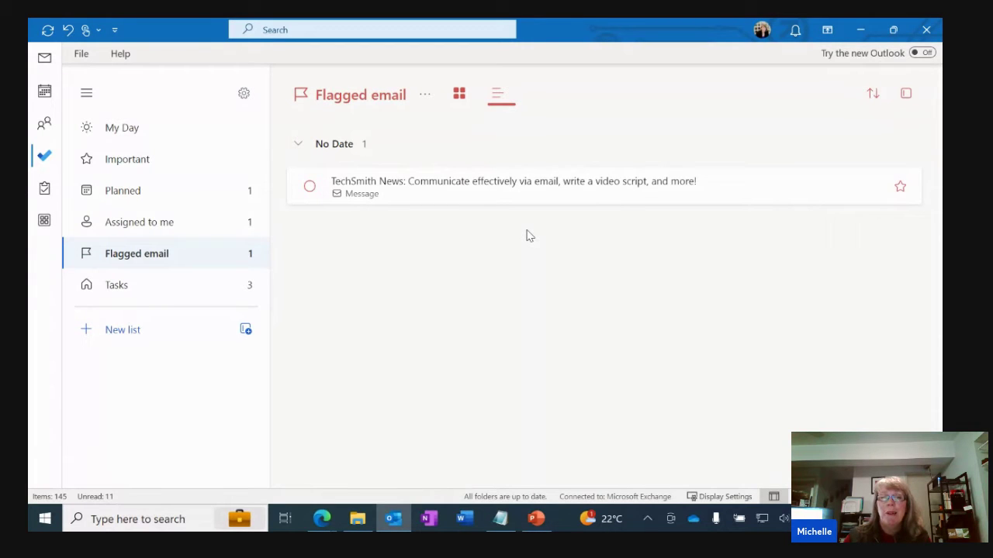
click(529, 190)
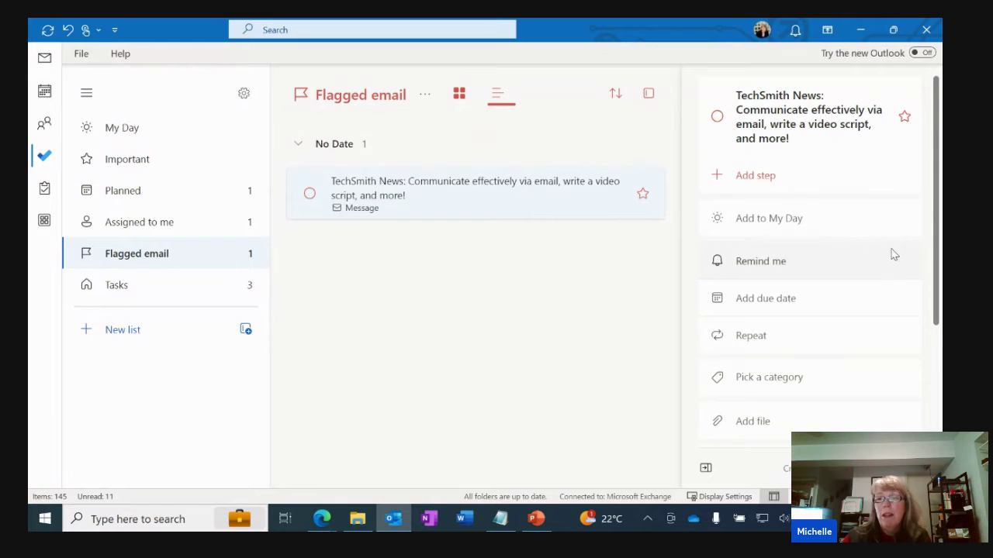
scroll(902, 270, down, 3)
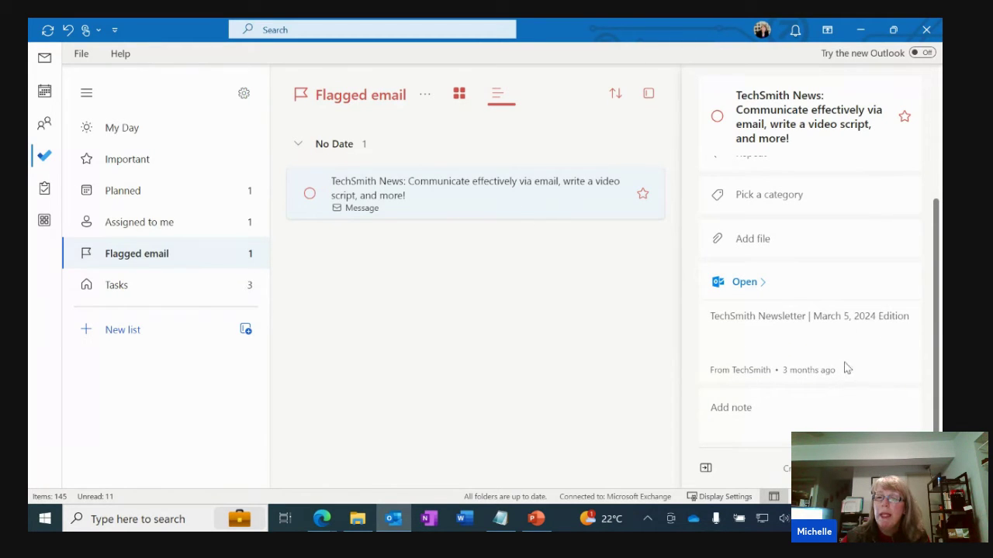
scroll(848, 365, up, 2)
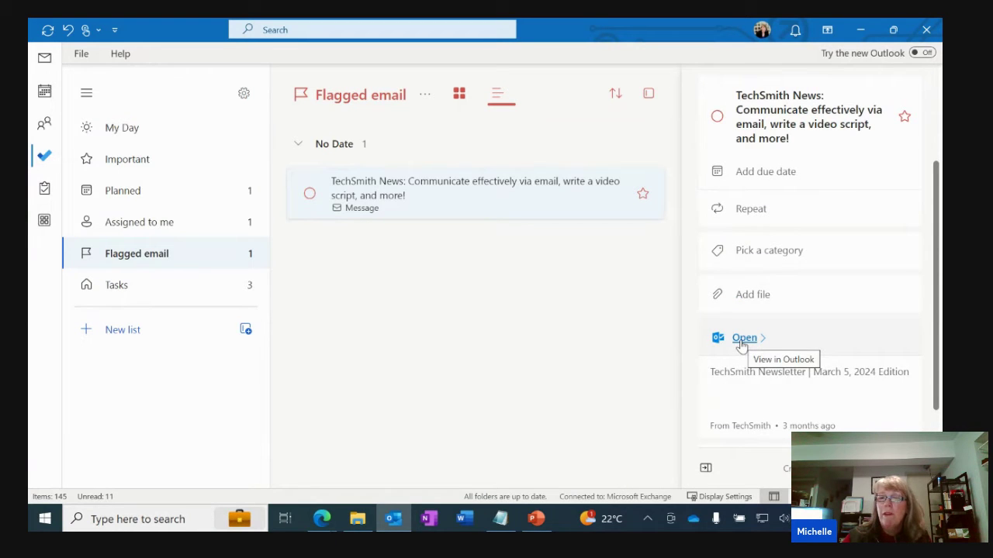
Step: Open the flagged newsletter in a full message window, close it, and return to the Inbox
click(742, 341)
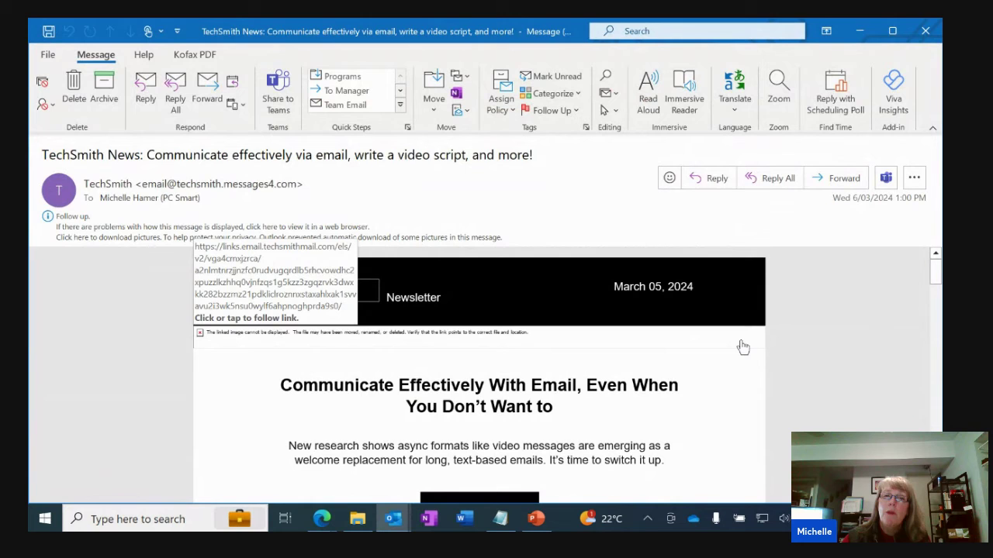
click(925, 31)
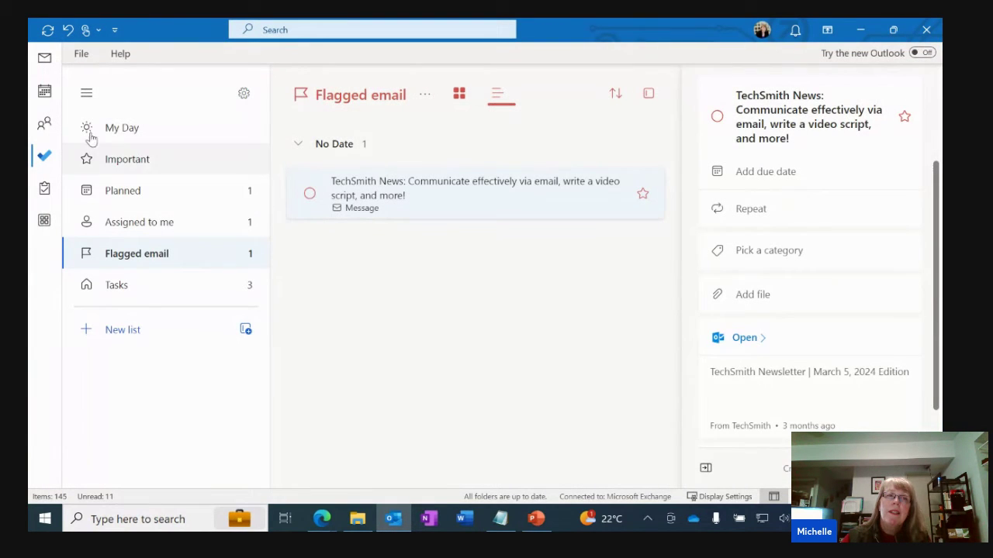
click(46, 61)
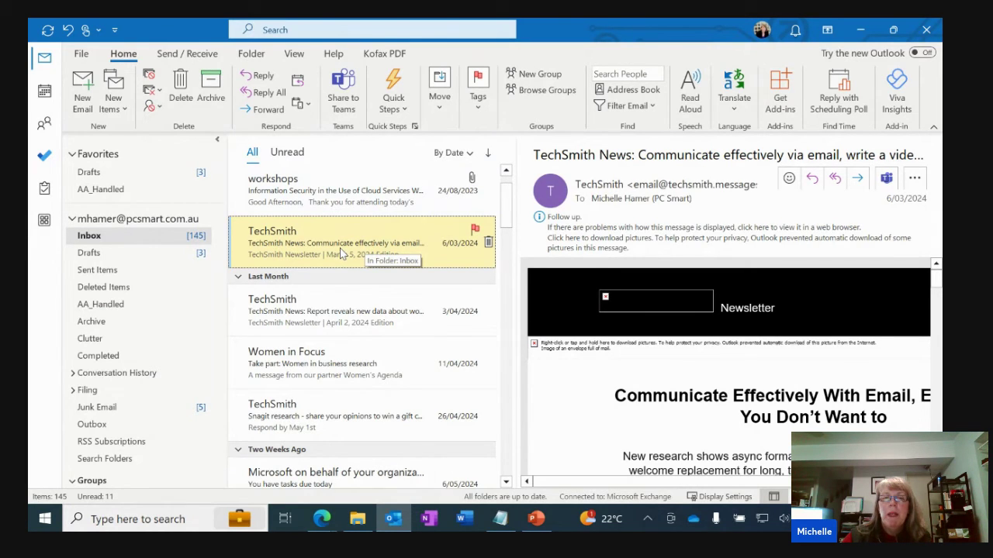
Step: Select the April TechSmith email and start a Custom Quick Step from the Quick Steps gallery
click(356, 322)
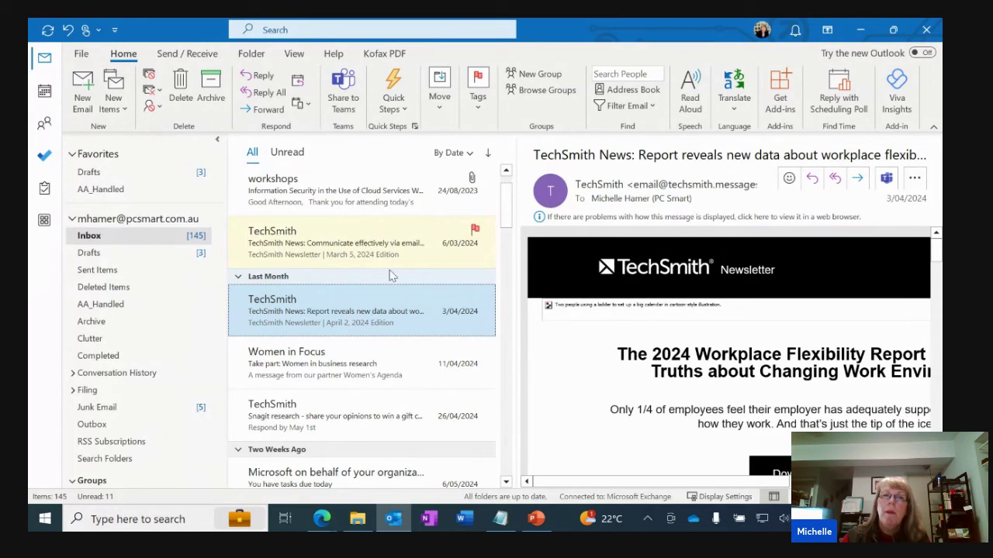
click(405, 112)
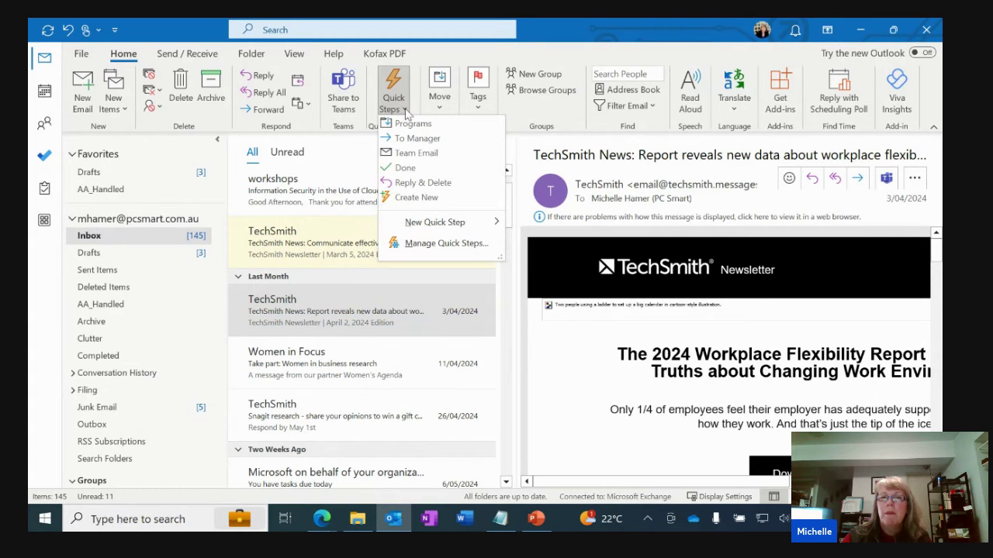
mouse_move(446, 227)
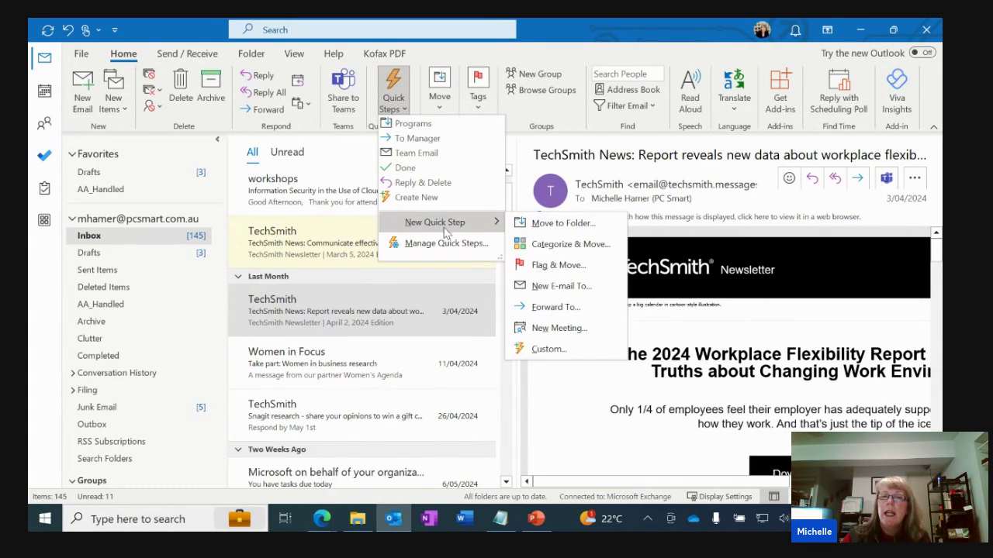
click(565, 353)
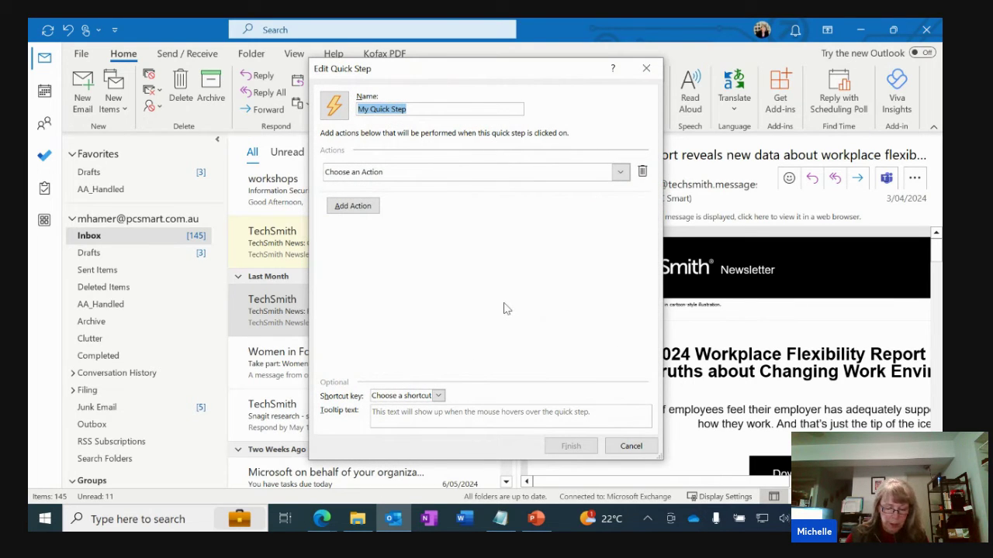
Step: Name the Quick Step 'Copy To TODO' with action 'Create a task with text of message', and finish
text(Copy)
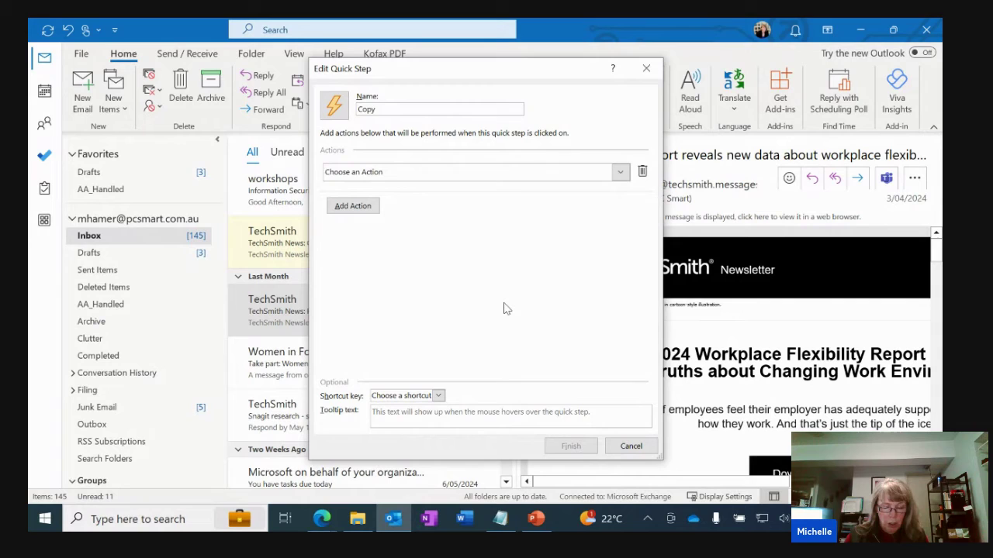
text( To TODO)
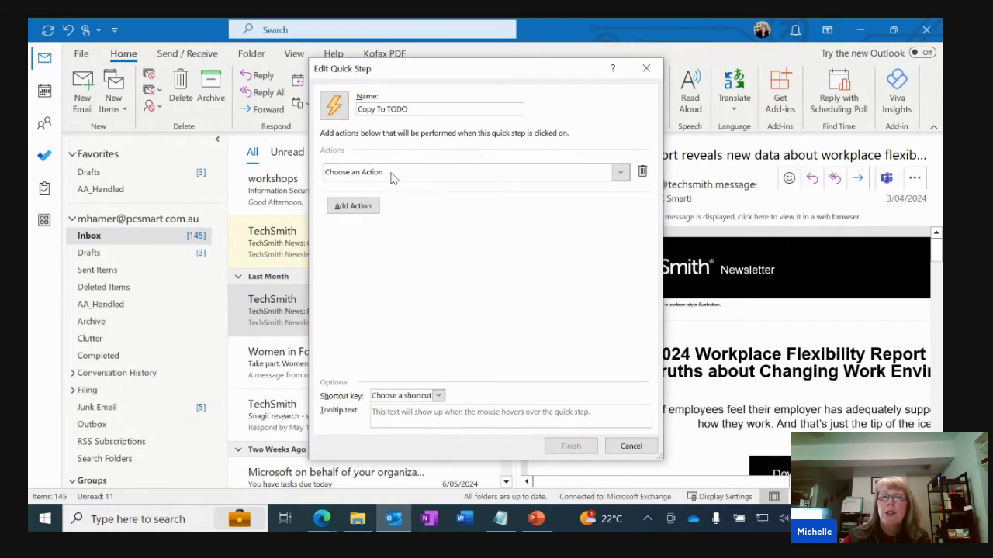
click(622, 172)
scroll(579, 313, down, 3)
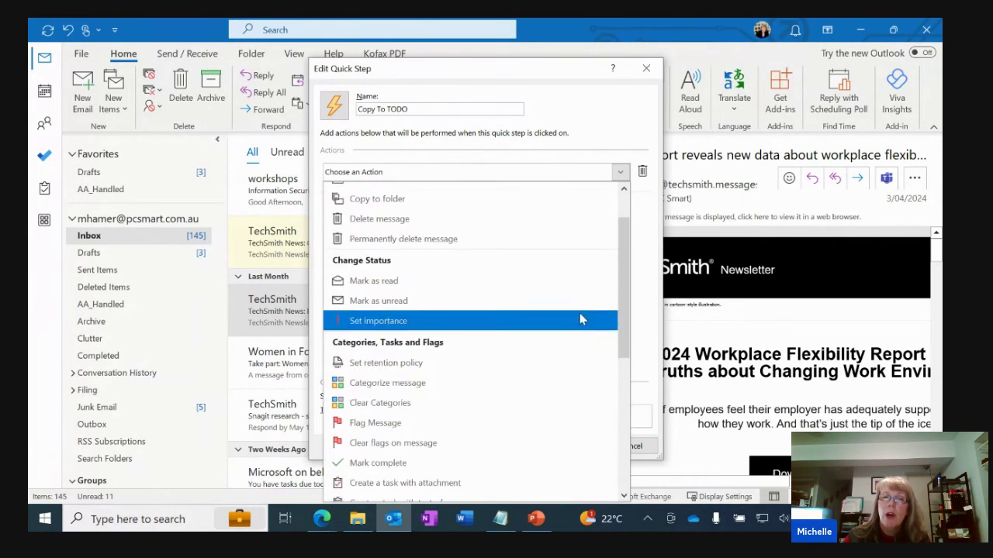
scroll(580, 319, down, 1)
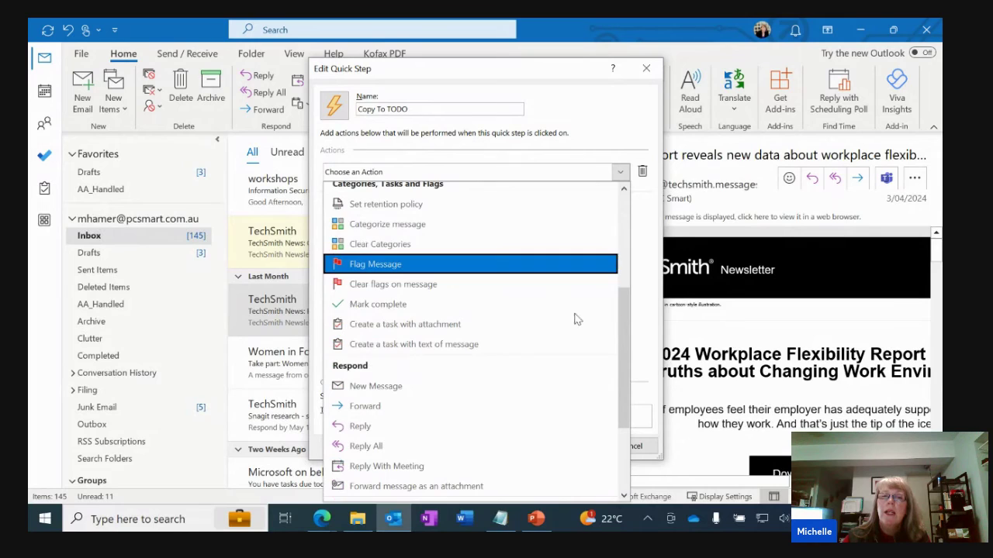
click(525, 348)
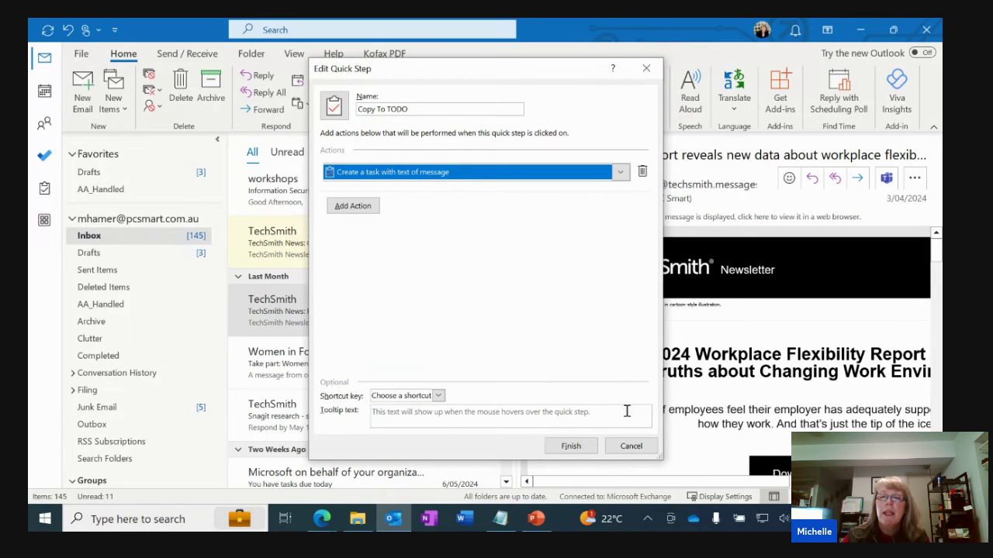
click(571, 446)
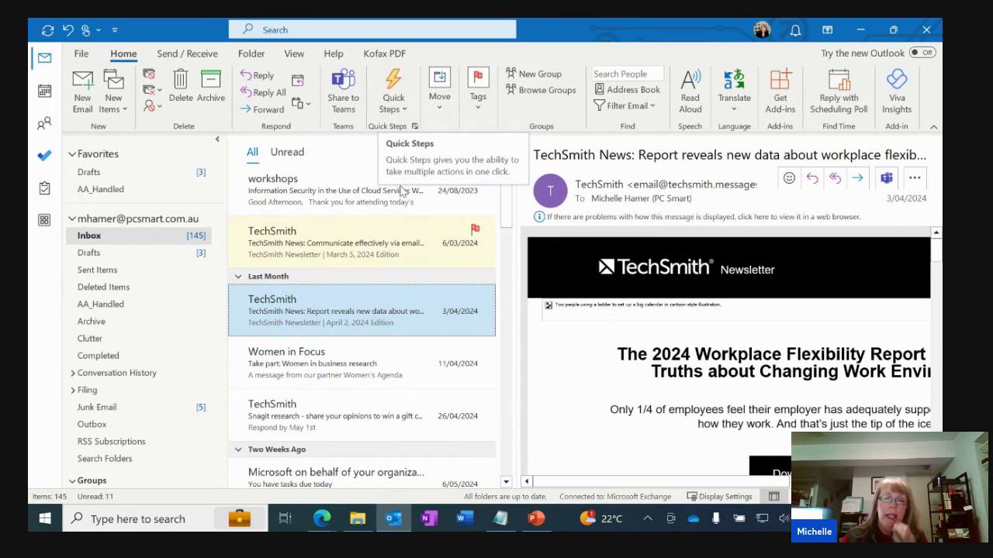
Step: Run Copy To TODO on the April TechSmith email and save the generated task
right_click(359, 307)
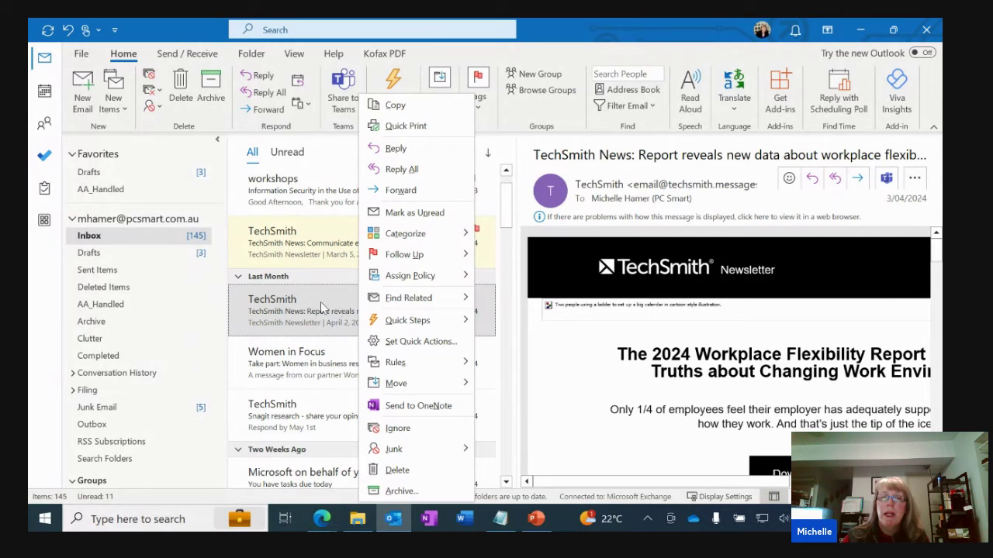
mouse_move(432, 326)
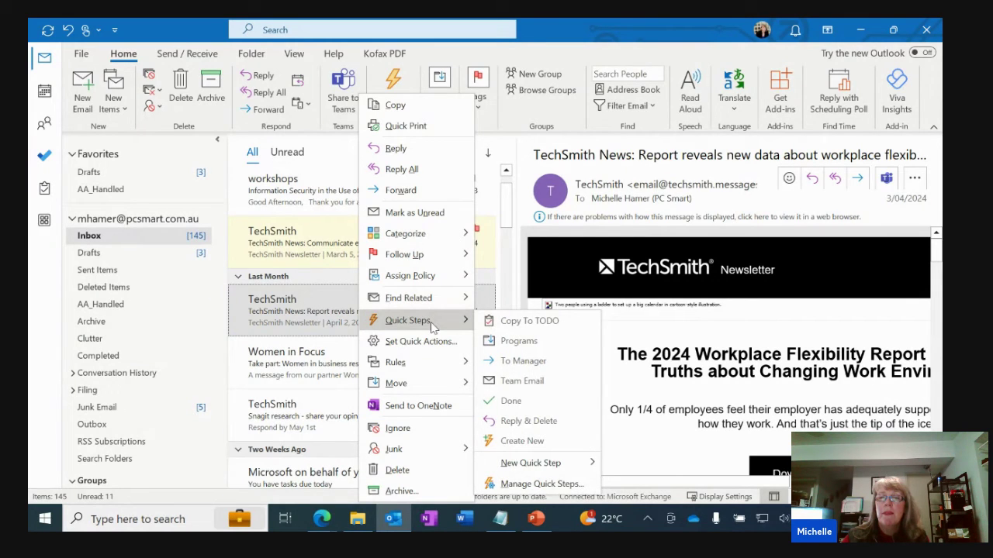
click(567, 323)
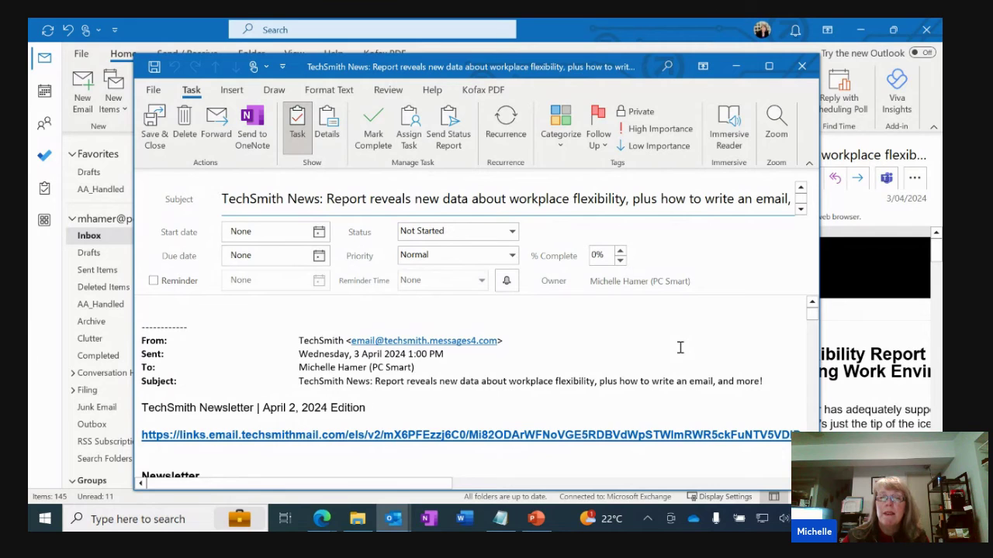
scroll(681, 348, down, 5)
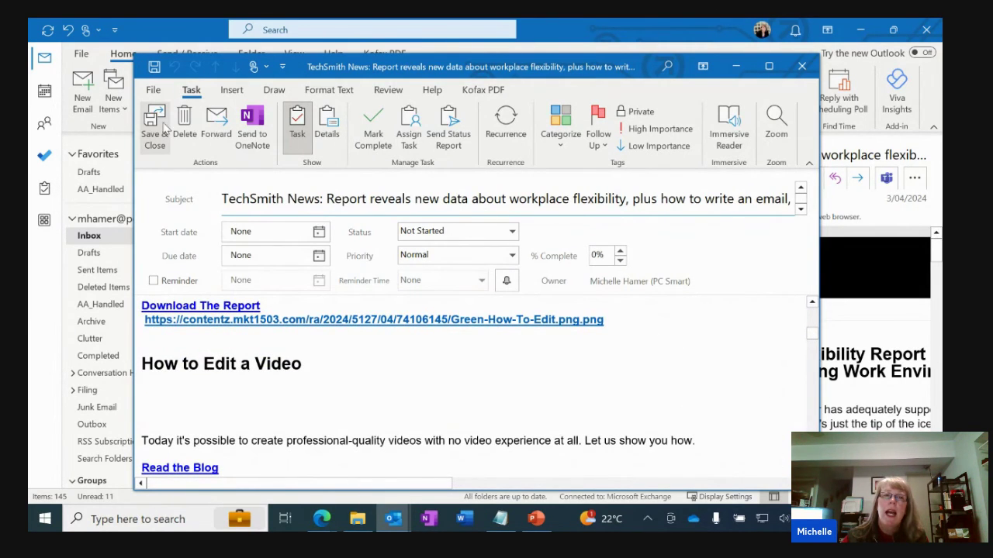
click(155, 124)
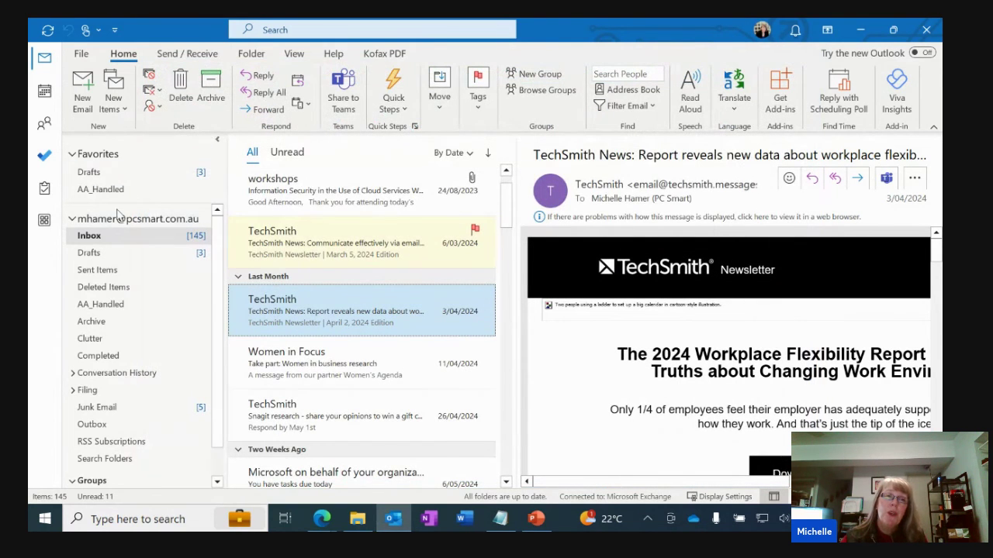
Step: Check the new TechSmith task in the Tasks To-Do List and To Do's Tasks list, then go back to Mail
click(44, 190)
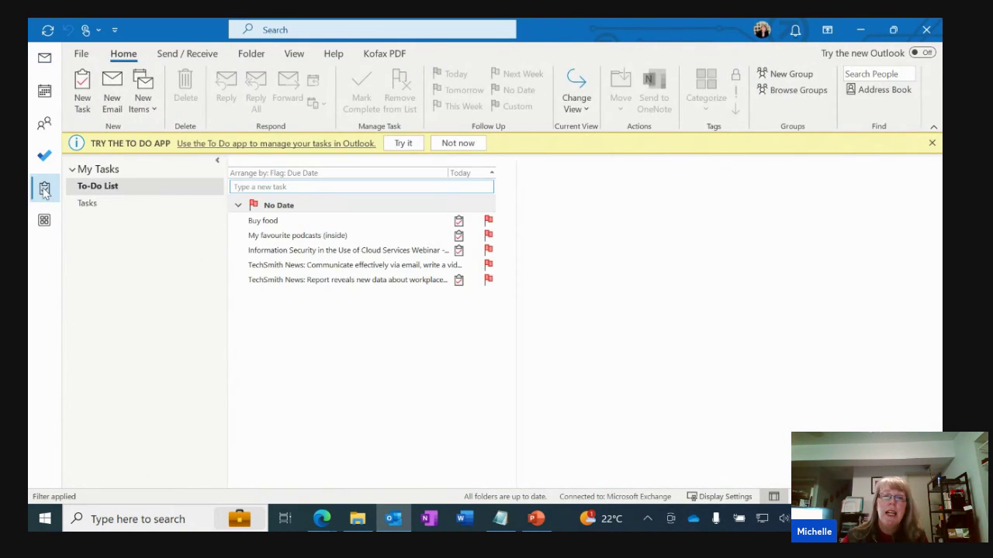
mouse_move(287, 284)
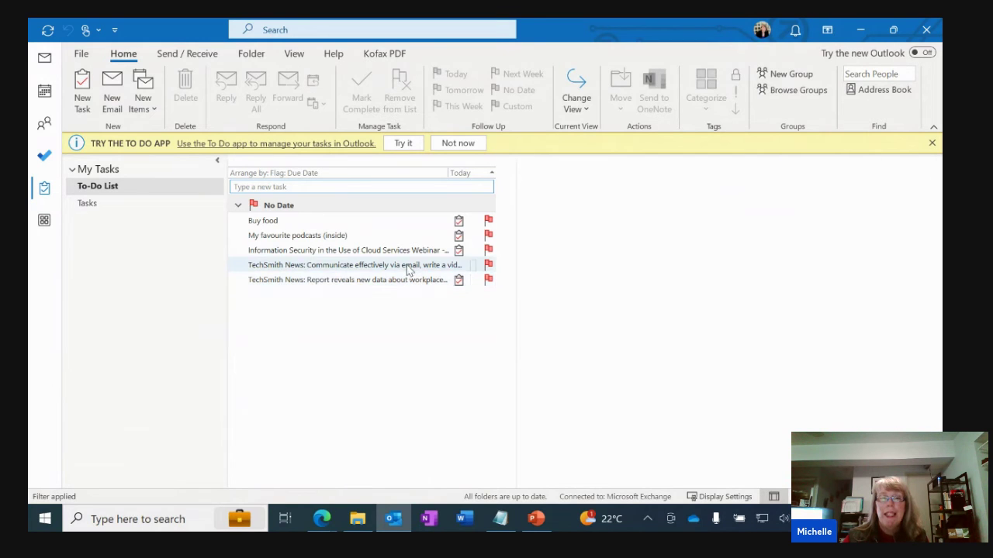
click(45, 158)
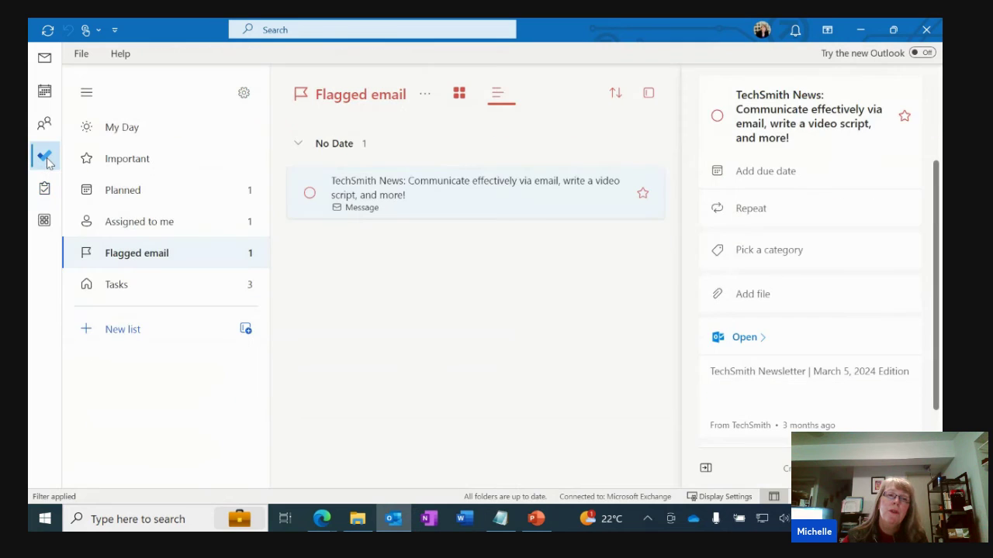
click(144, 284)
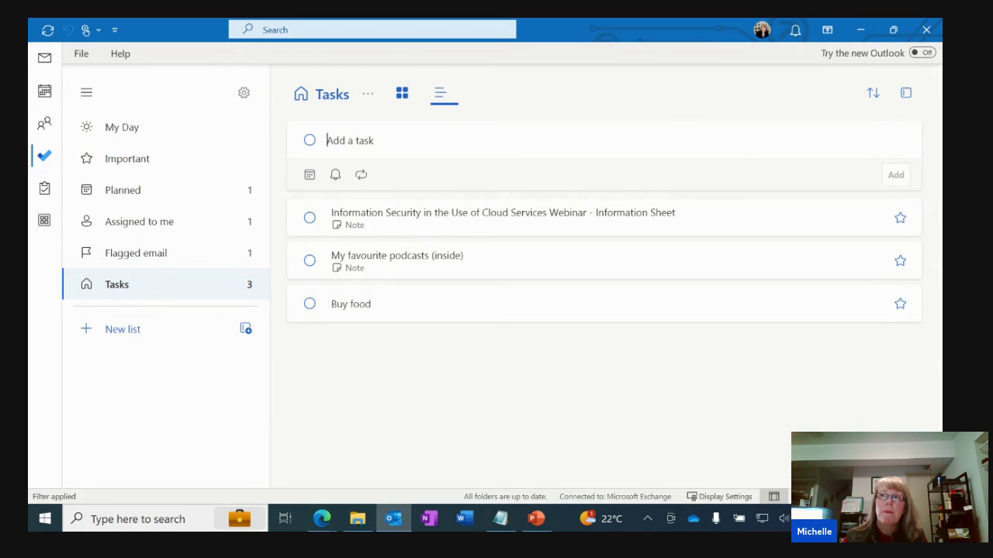
click(322, 519)
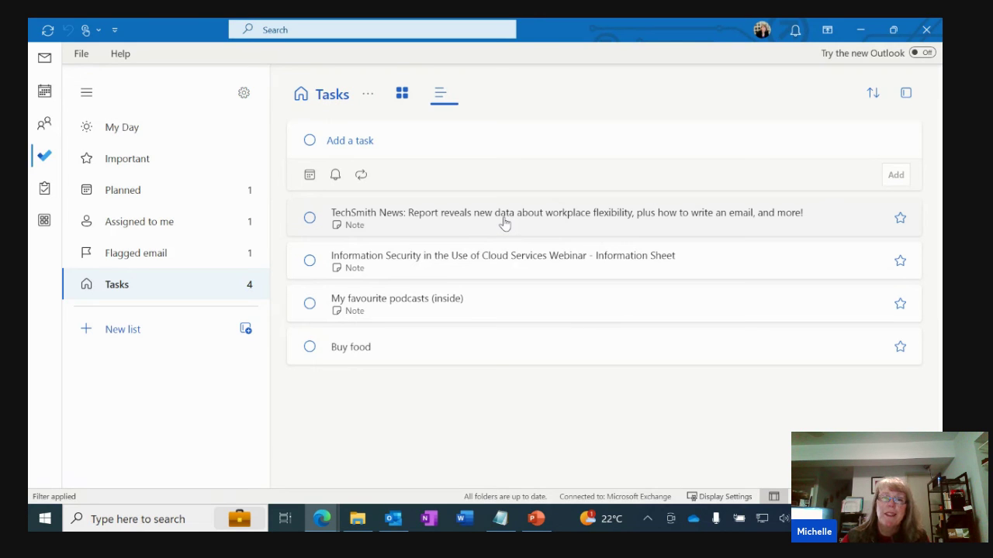
click(44, 60)
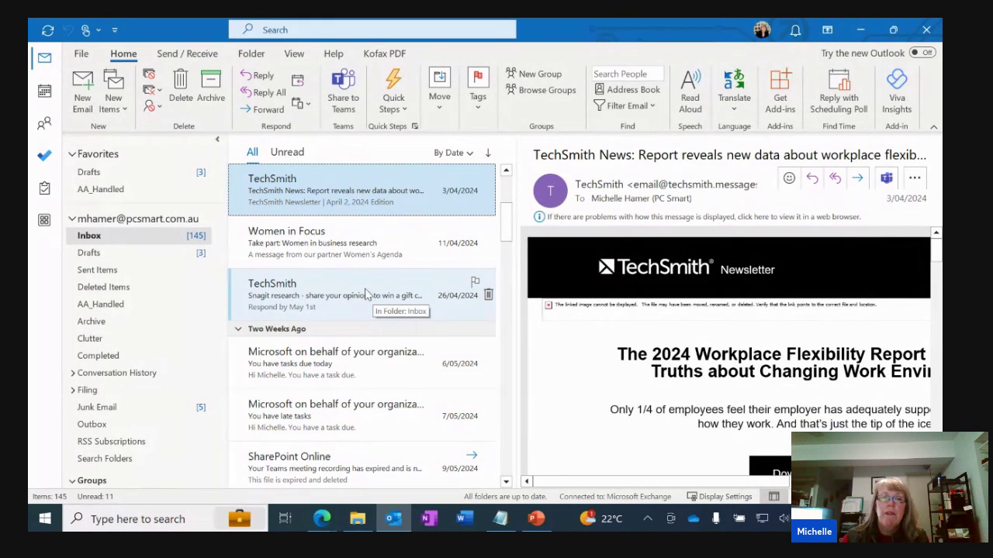
Step: Bring the PowerPoint slide show forward and advance to the Options slide
click(536, 519)
click(608, 438)
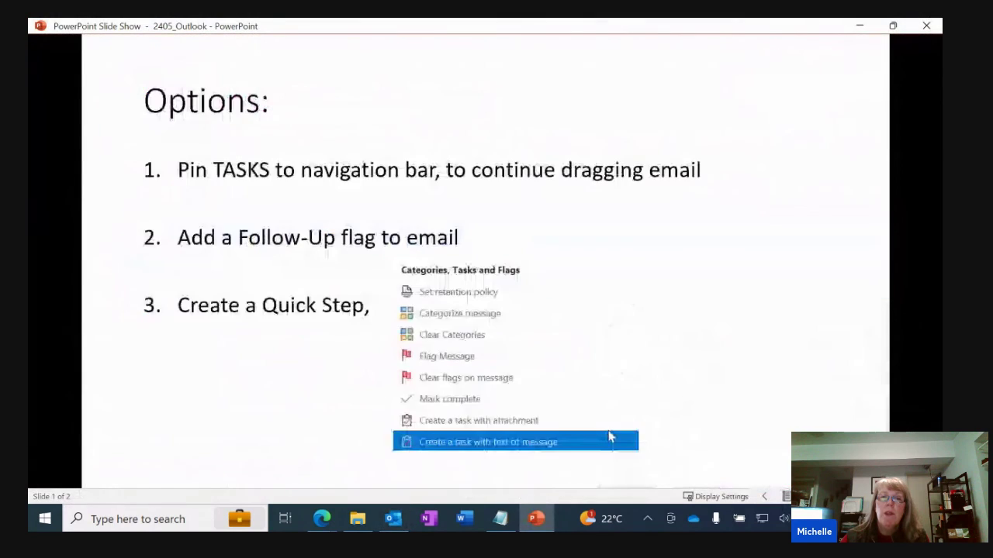